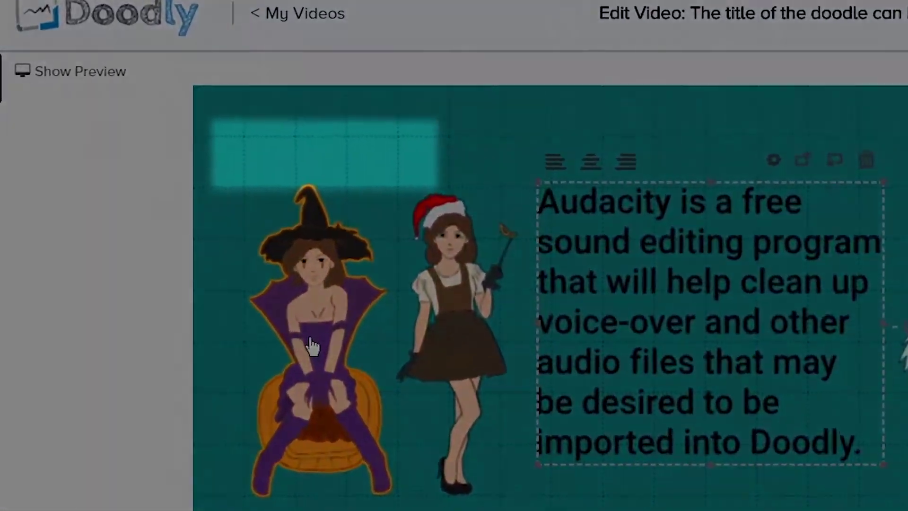
left_click(312, 346)
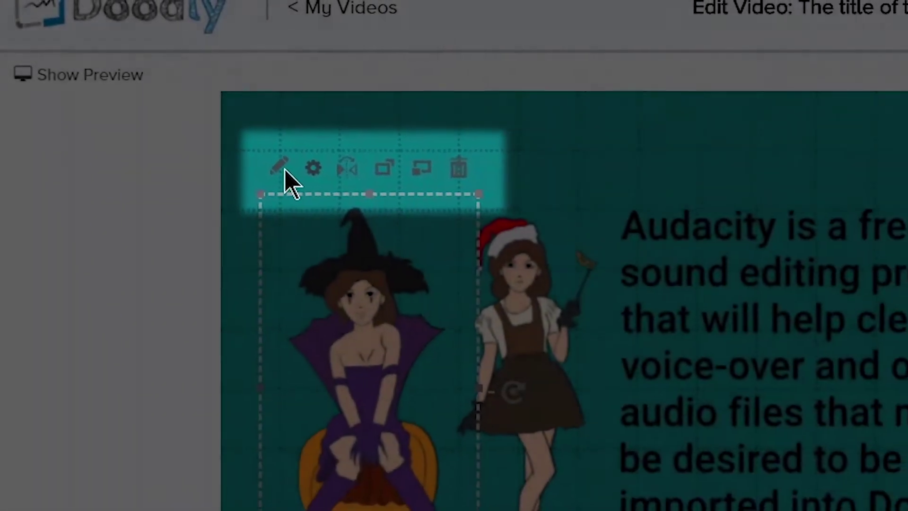
left_click(331, 190)
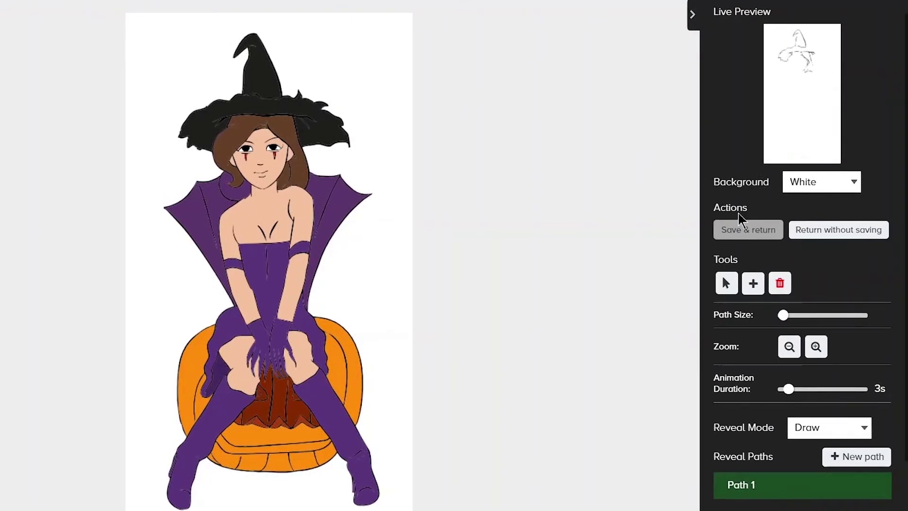
scroll(819, 316, "down", 1)
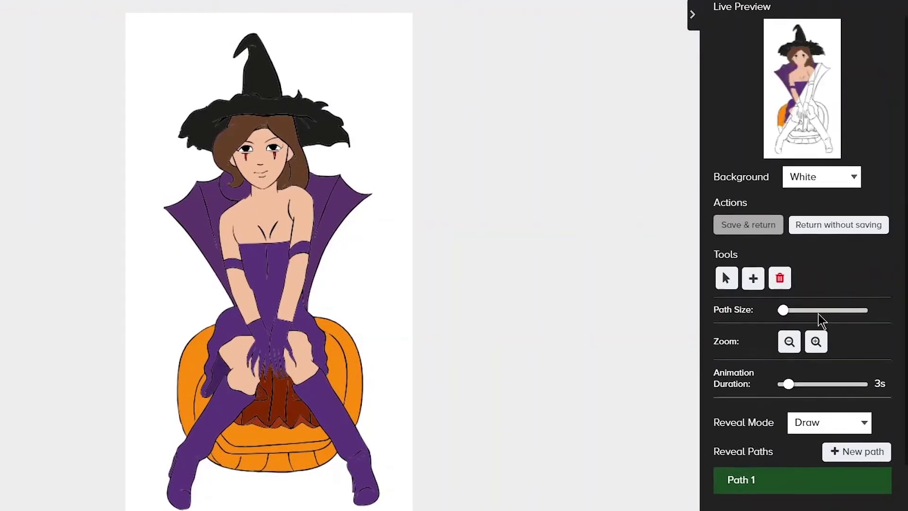
mouse_move(774, 432)
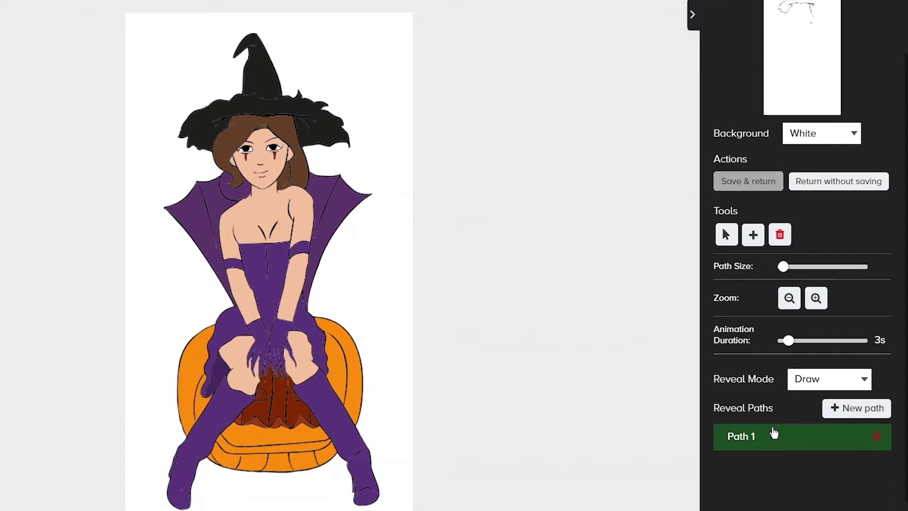
left_click_drag(782, 266, 807, 269)
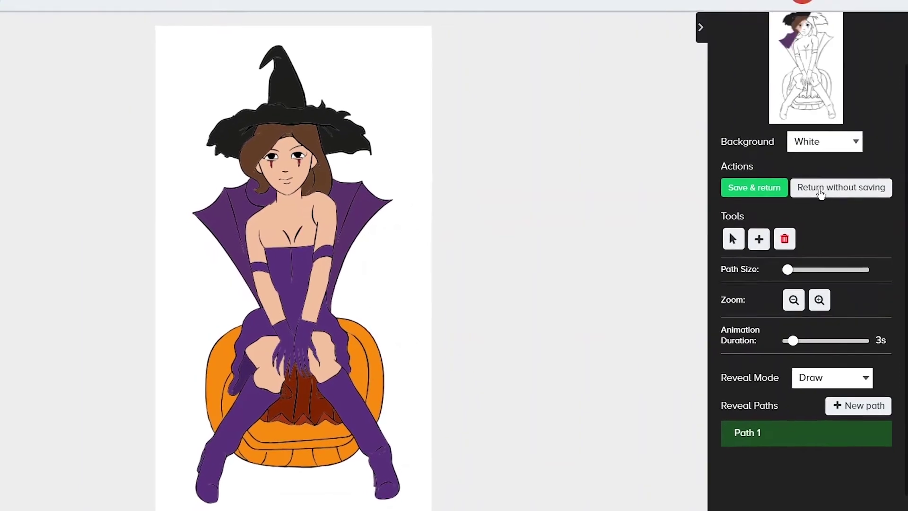
left_click(820, 191)
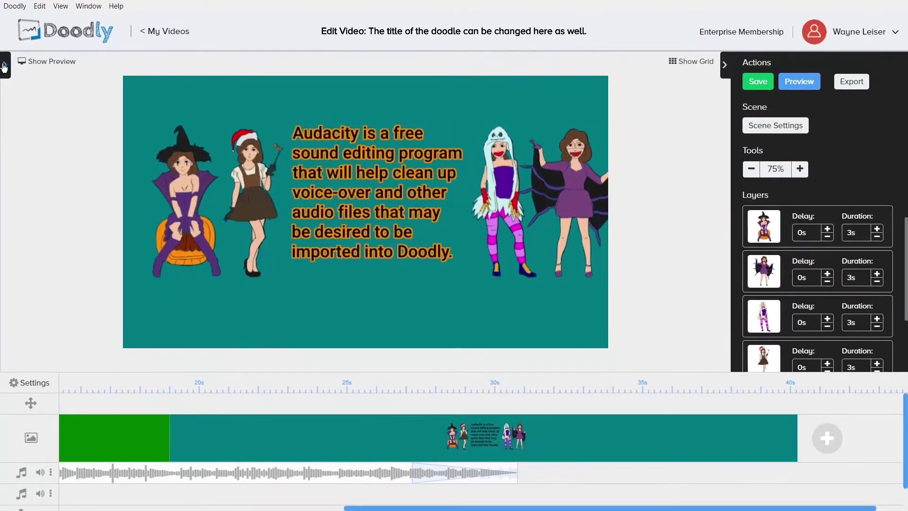
From the Props library, drag the AfAm. Blinking Eye prop to the scene centre and open its path editor
left_click(4, 66)
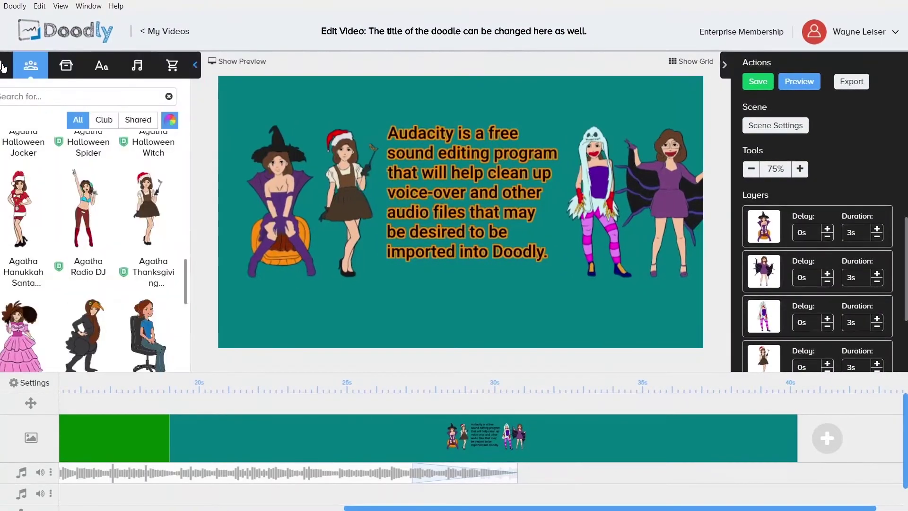
left_click(90, 68)
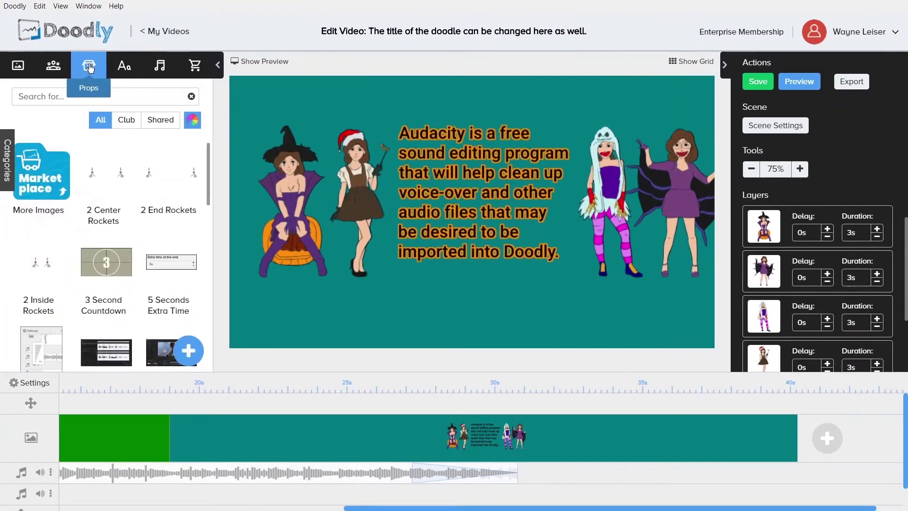
scroll(135, 255, "down", 4)
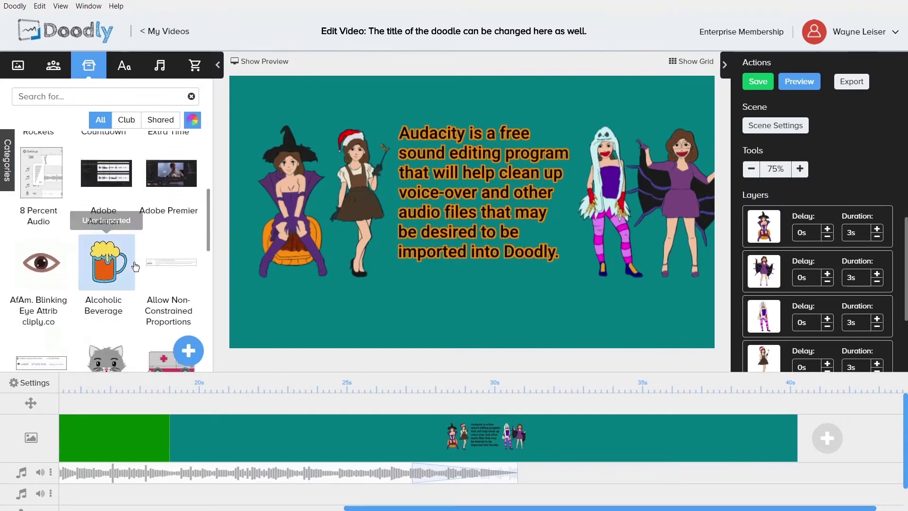
scroll(135, 268, "down", 1)
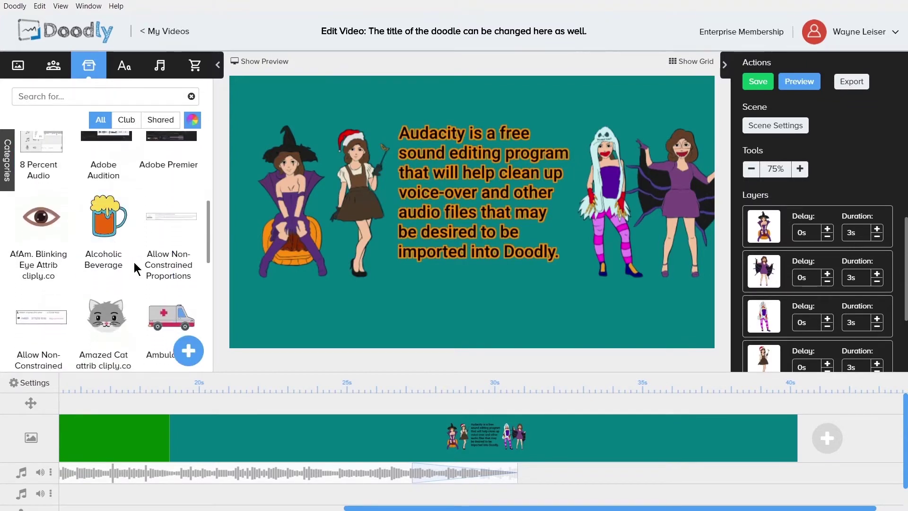
left_click(7, 170)
left_click(28, 174)
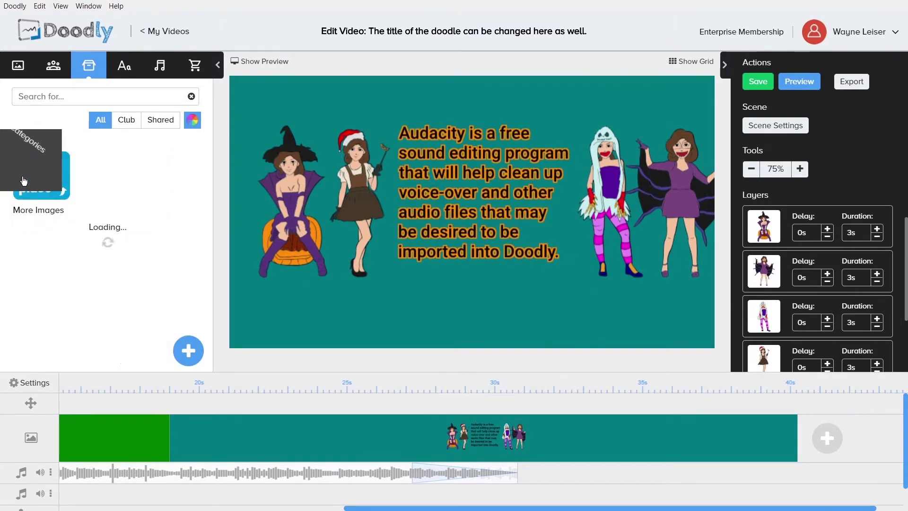
scroll(129, 231, "down", 10)
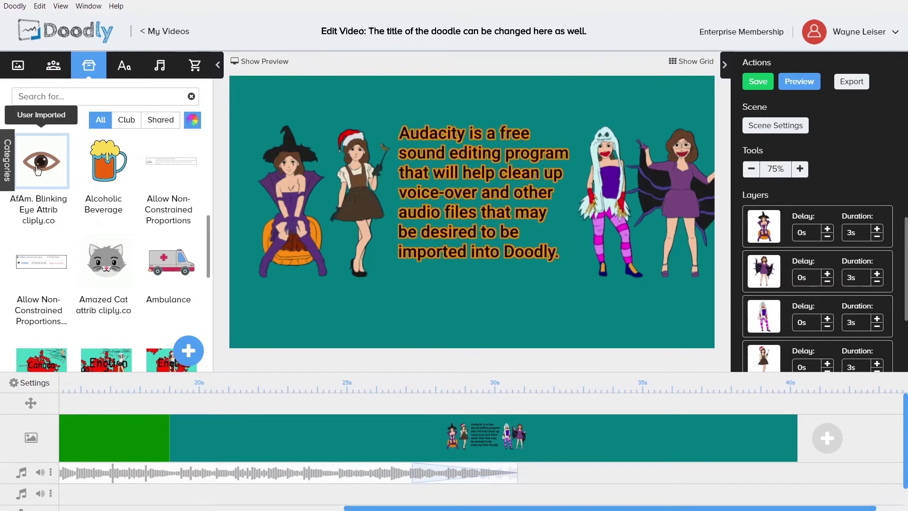
left_click_drag(38, 170, 469, 308)
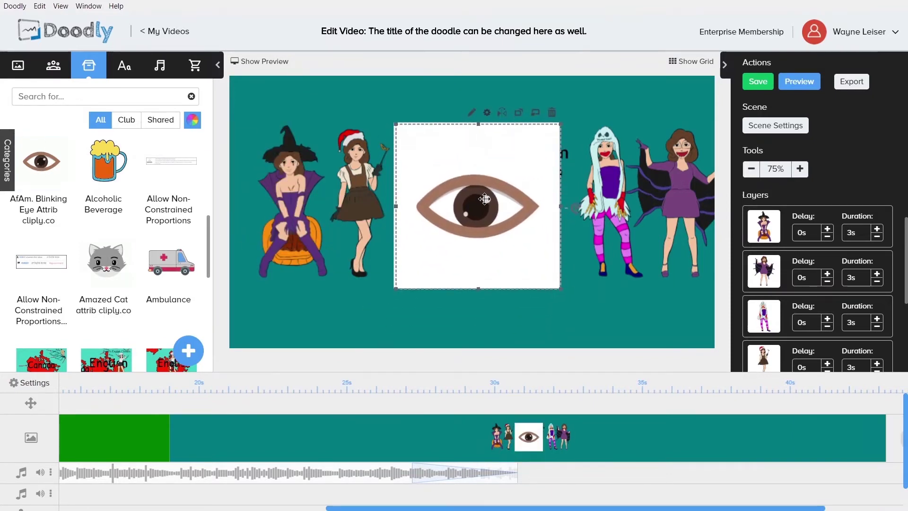
left_click(472, 114)
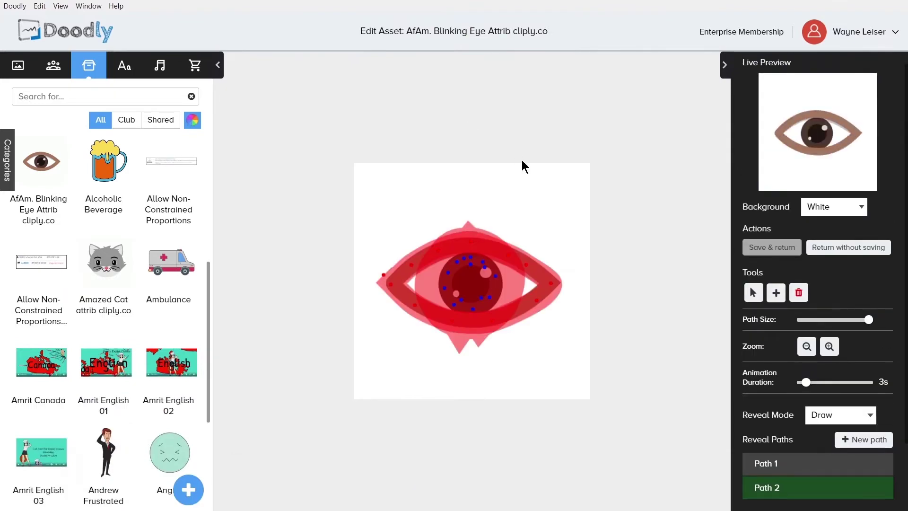
Select Path 1 for renaming, then select Path 2 and move its iris-top point upward
scroll(786, 370, "down", 2)
left_click(791, 401)
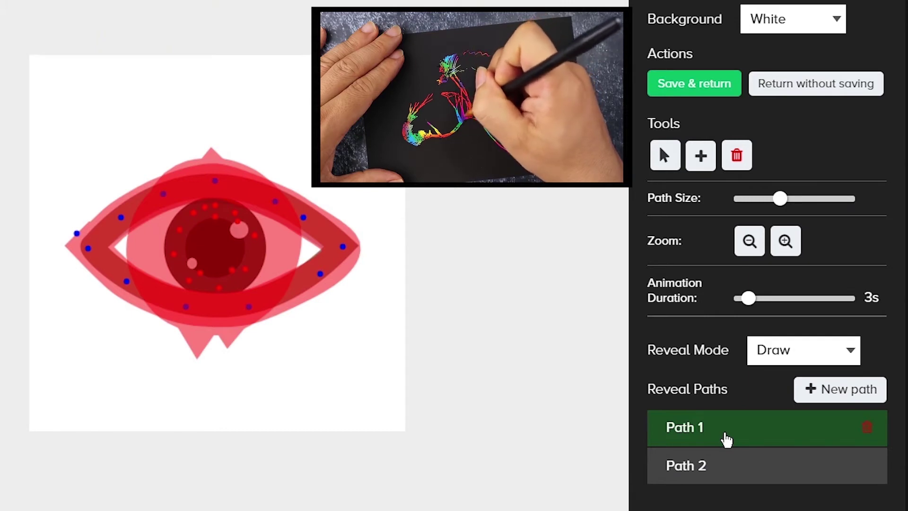
left_click(726, 440)
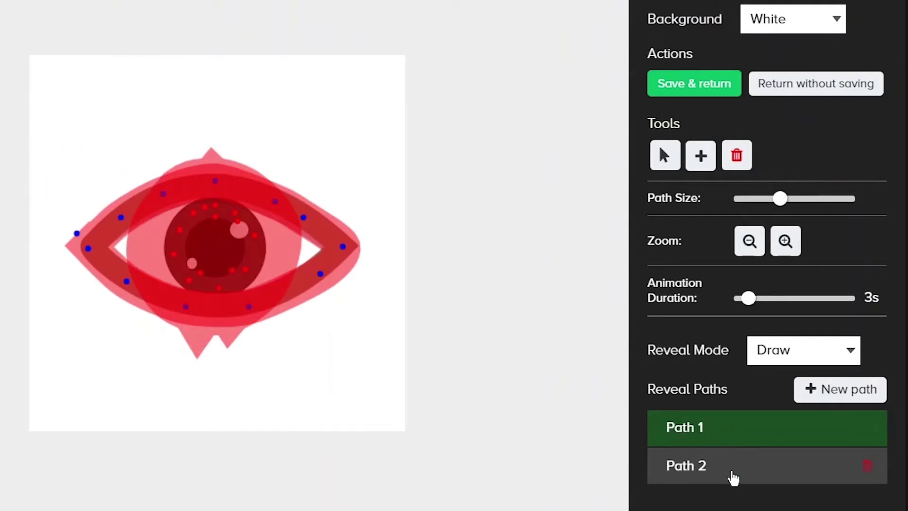
left_click(732, 477)
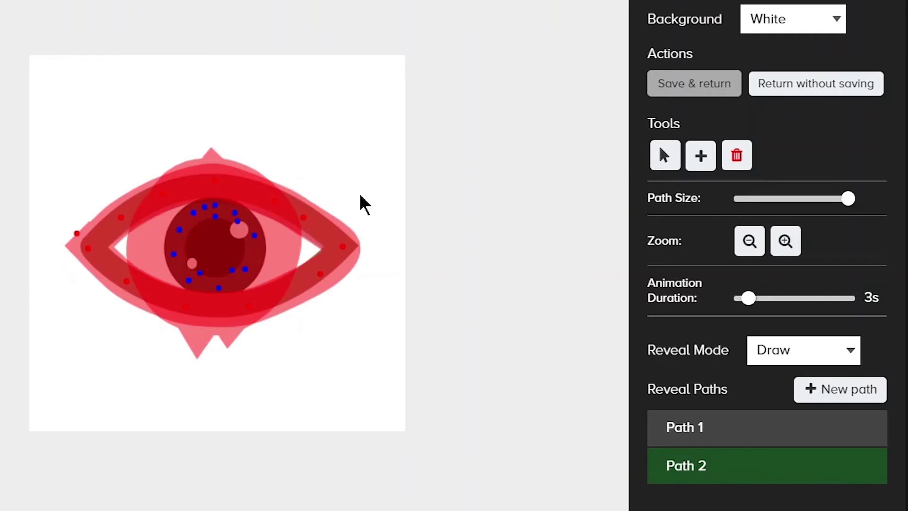
mouse_move(215, 205)
left_mouse_down()
mouse_move(205, 156)
mouse_move(217, 215)
left_mouse_up()
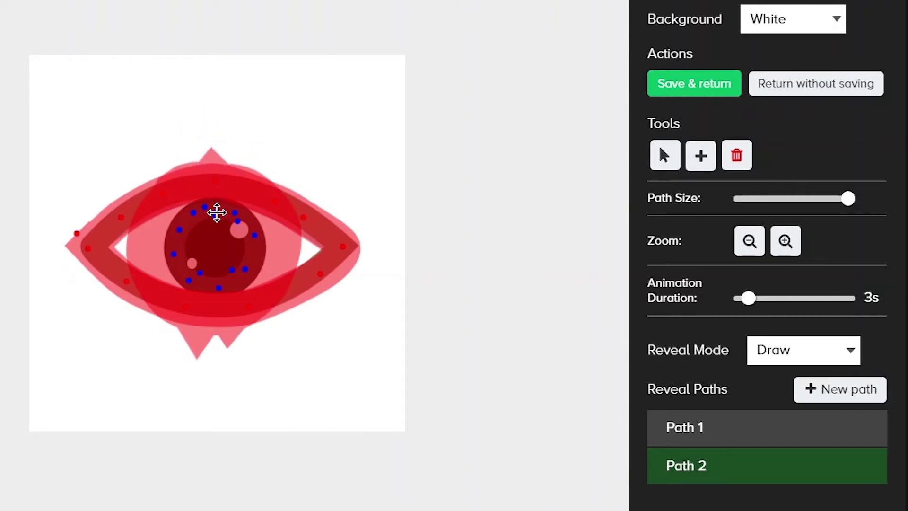
Add Path 2 points extending up-right of the eye and make the reveal strokes thinner
left_click(702, 165)
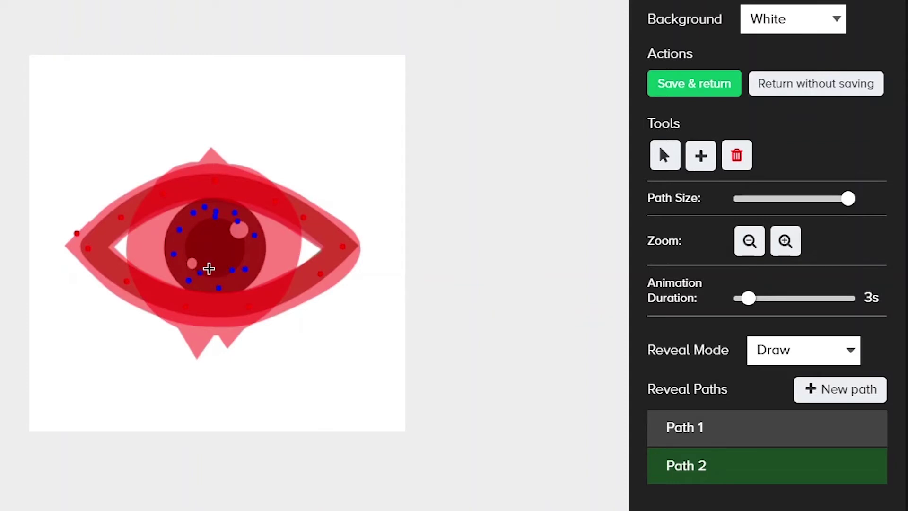
left_click(278, 248)
left_click(328, 175)
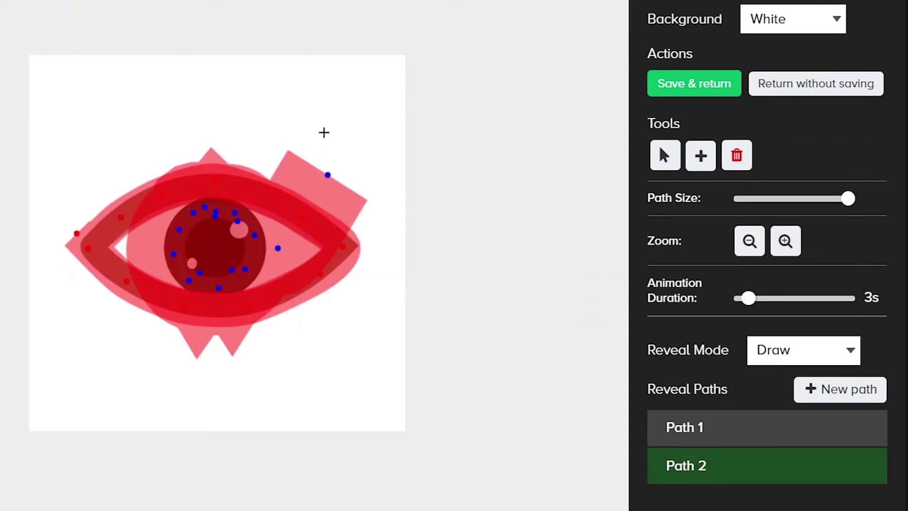
left_click(324, 115)
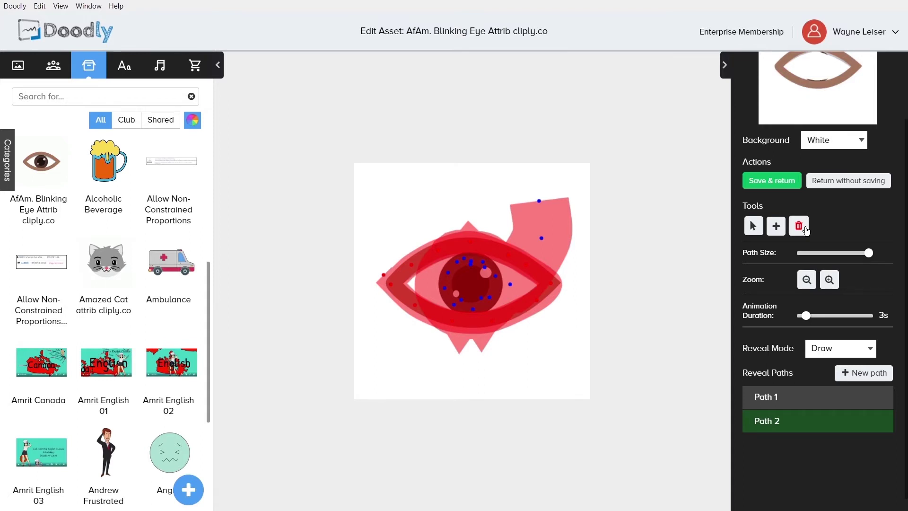
left_click(835, 253)
mouse_move(835, 255)
left_mouse_down()
mouse_move(815, 254)
mouse_move(825, 254)
left_mouse_up()
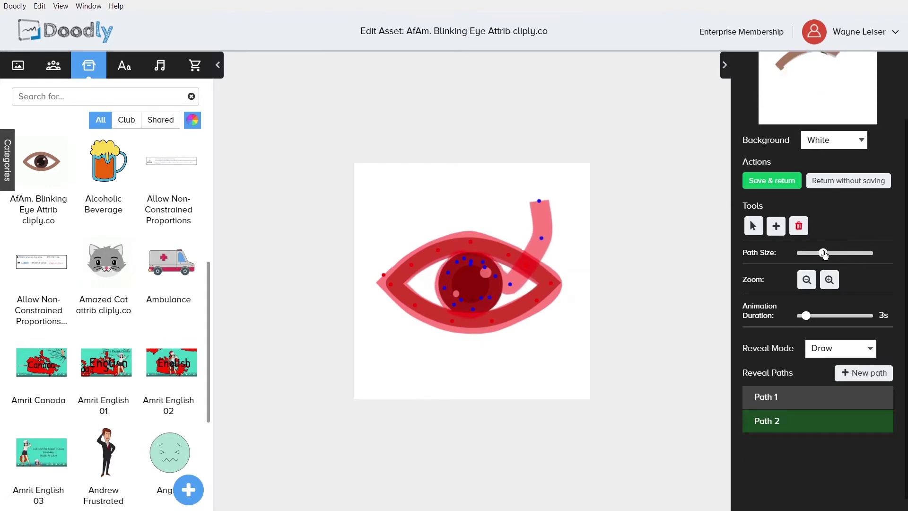
Delete every point of the stray Path 2 stroke above and right of the eyeball
left_click(450, 201)
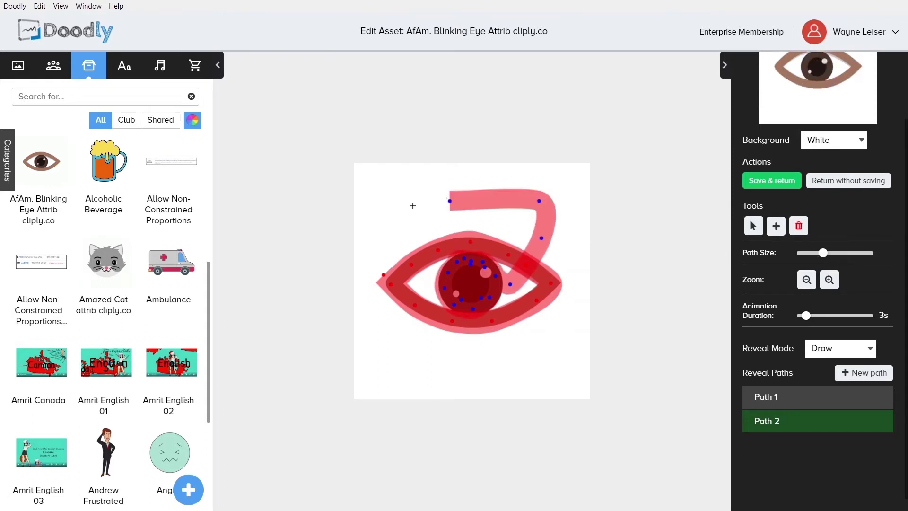
left_click(405, 222)
left_click(428, 281)
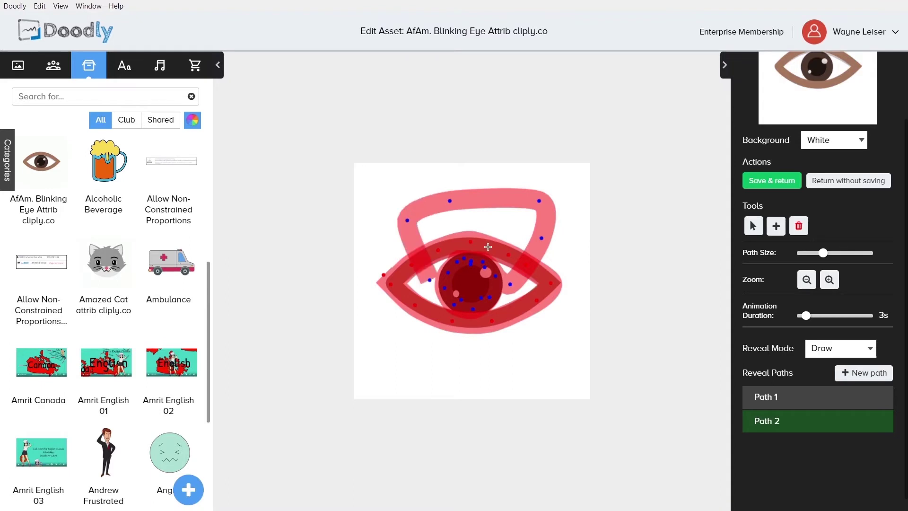
left_click(450, 202)
left_click(406, 221)
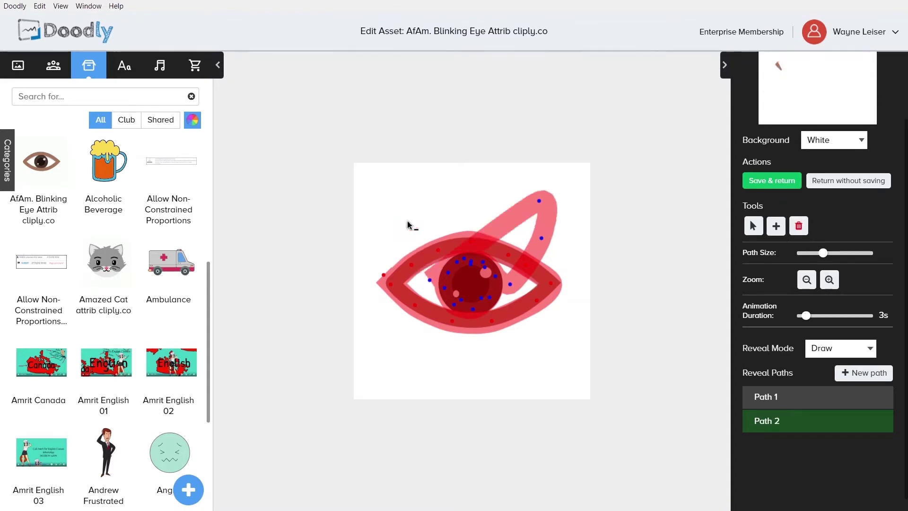
left_click(429, 281)
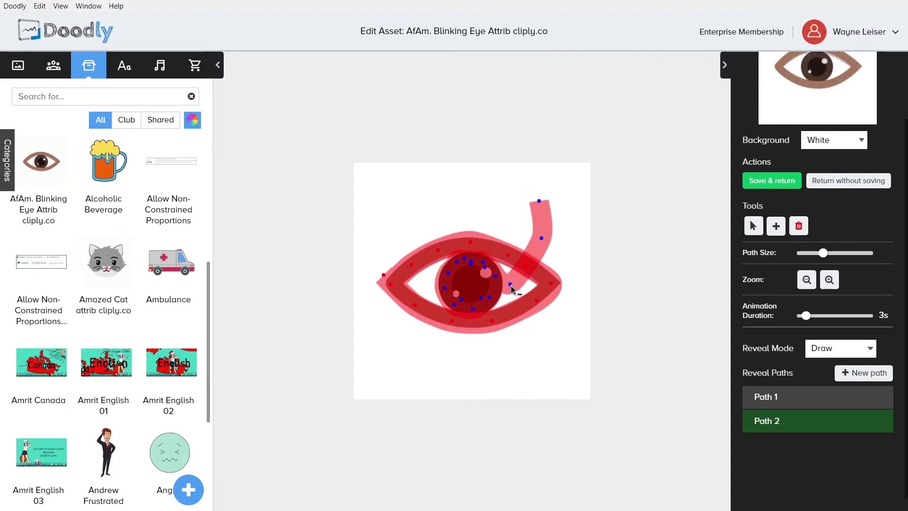
left_click(510, 285)
left_click(540, 238)
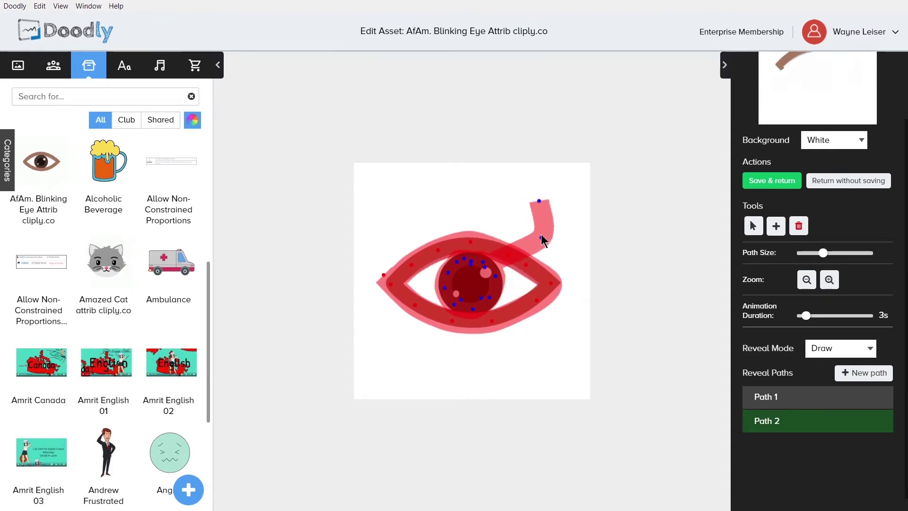
left_click(541, 238)
left_click(538, 202)
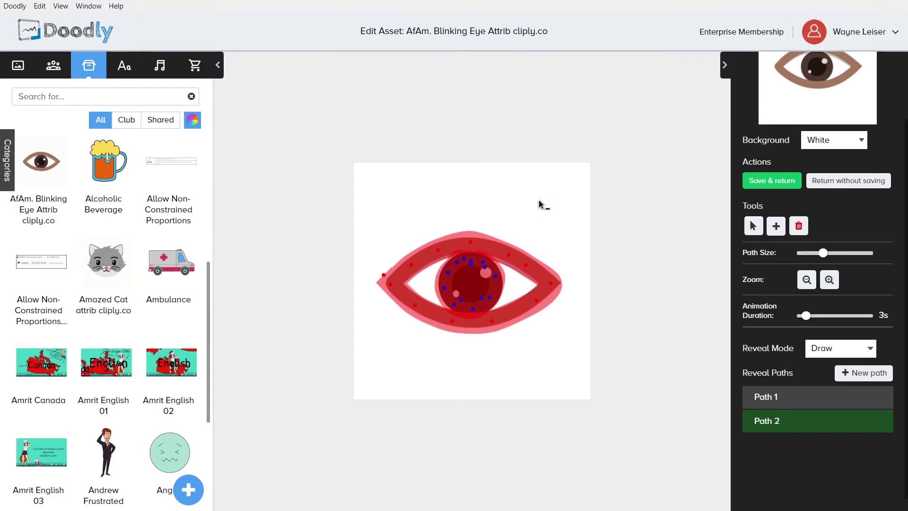
Zoom in four steps on the eye drawing
left_click(828, 279)
left_click(828, 281)
left_click(828, 281)
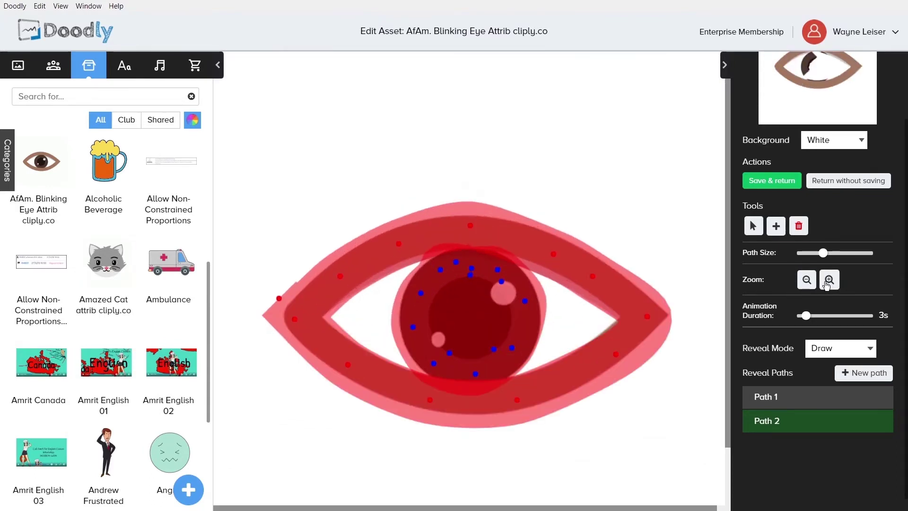
left_click(827, 281)
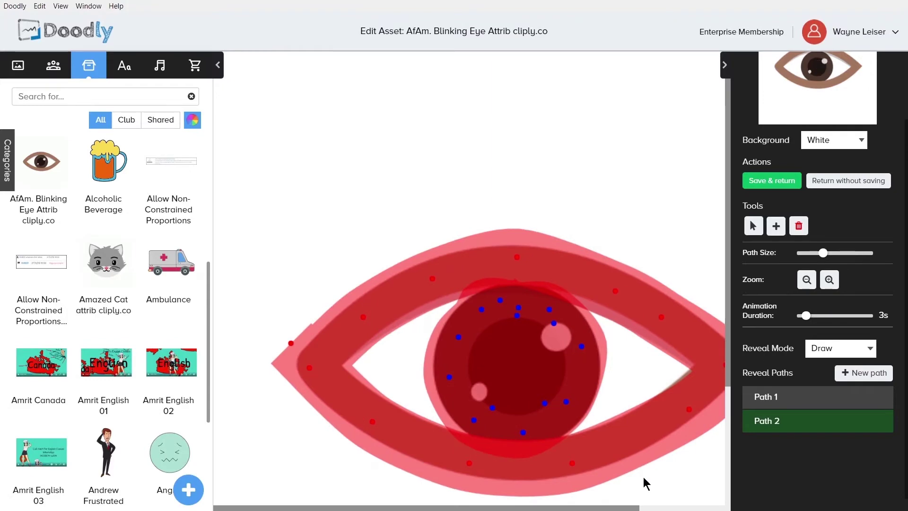
left_click_drag(616, 508, 660, 508)
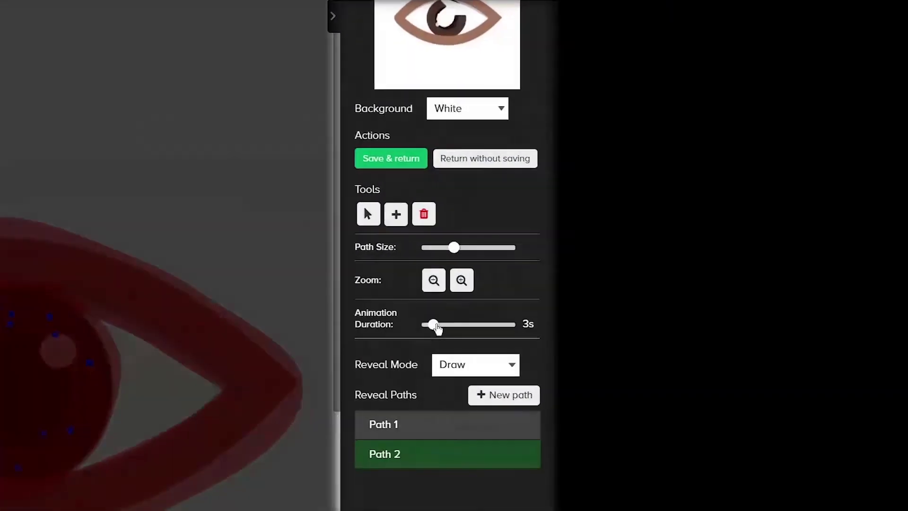
Try animation durations of 19s, 24s, 1s and 9s on the slider
left_click_drag(805, 315, 845, 318)
left_click_drag(466, 329, 479, 331)
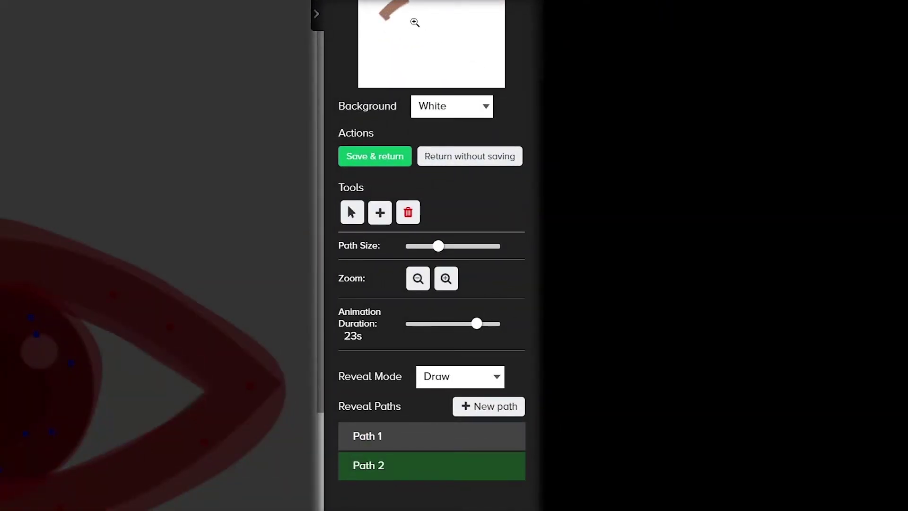
scroll(516, 60, "up", 2)
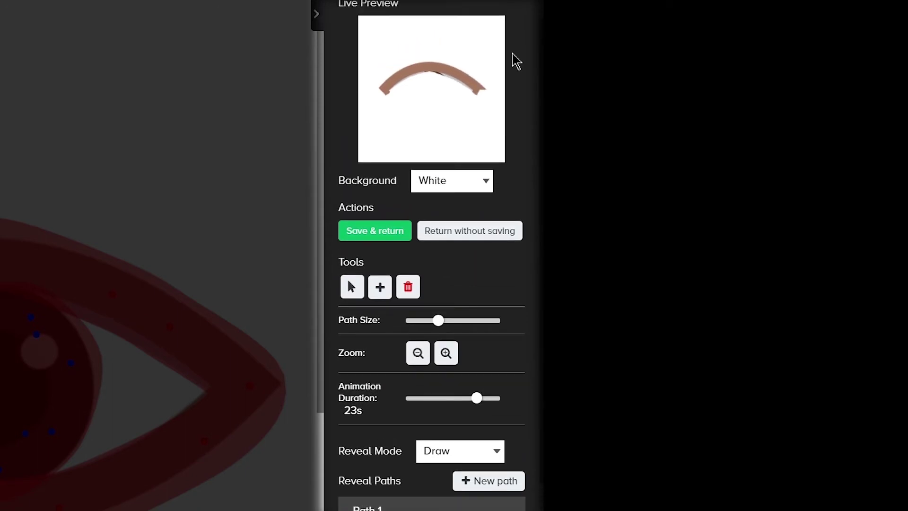
left_click_drag(472, 397, 416, 407)
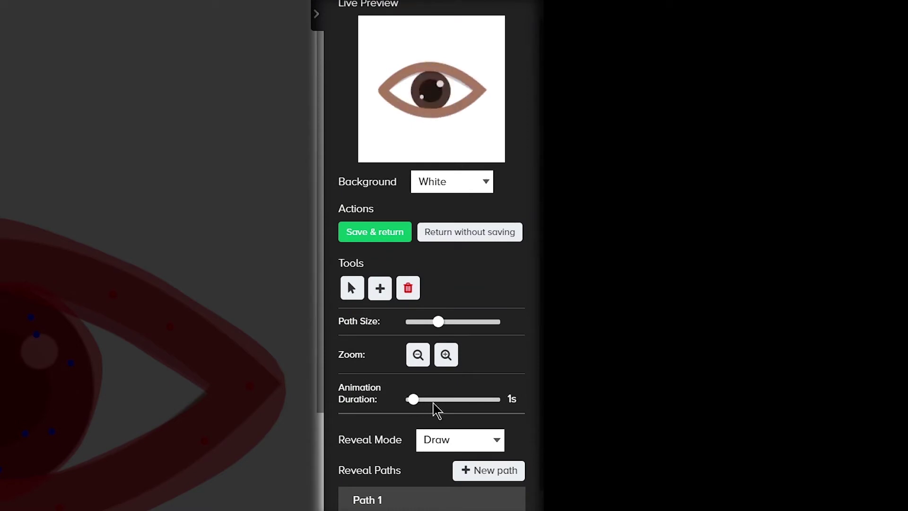
left_click(435, 402)
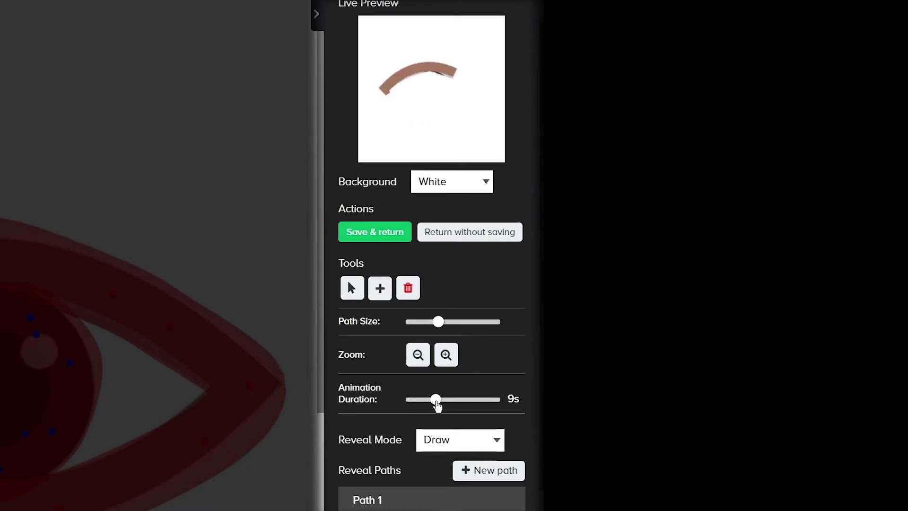
scroll(506, 383, "down", 2)
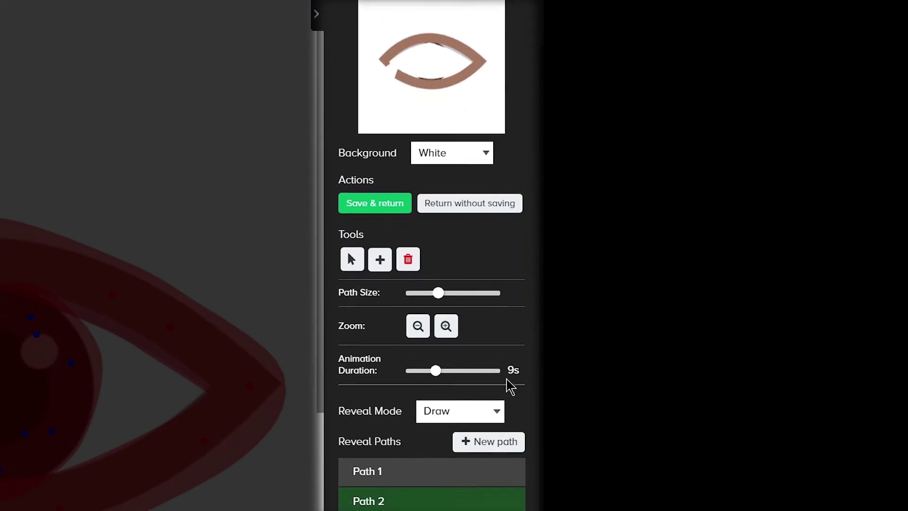
Switch Reveal Mode to Fade, set duration to 2s, then return Reveal Mode to Draw
left_click(474, 366)
left_click(433, 395)
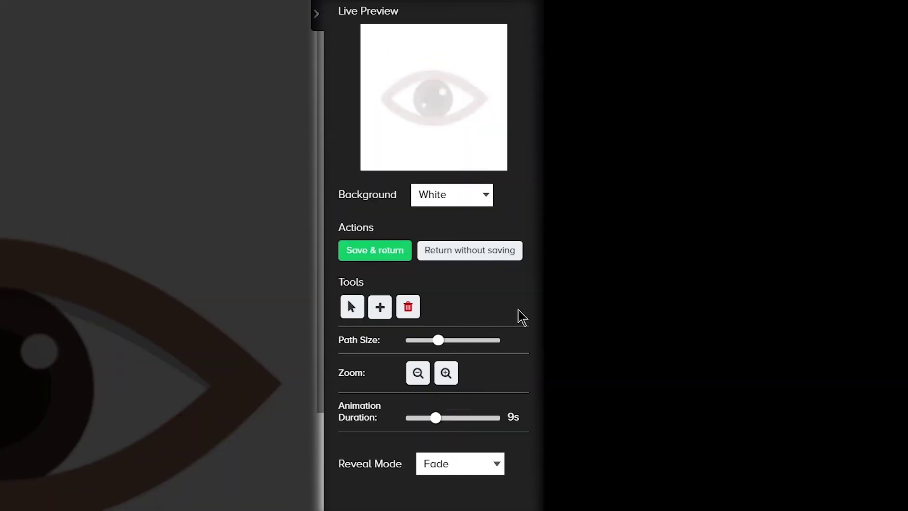
left_click(412, 418)
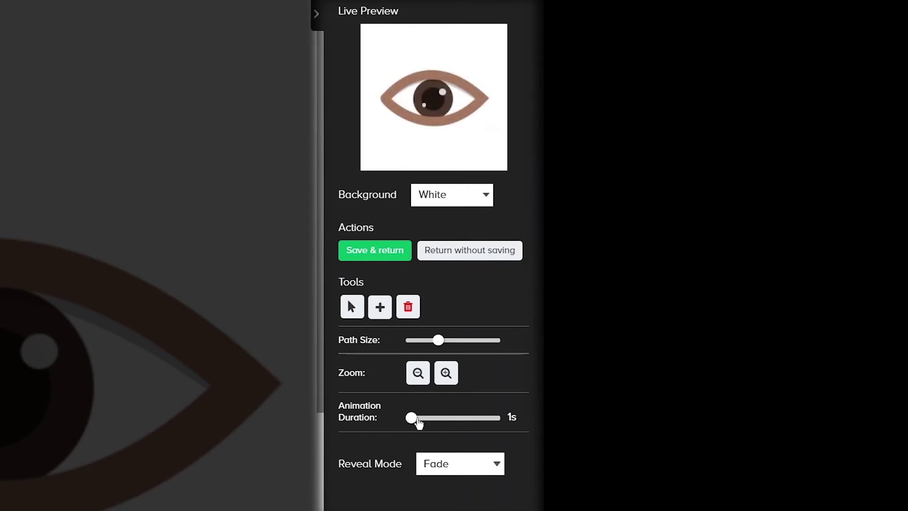
left_click_drag(412, 418, 415, 418)
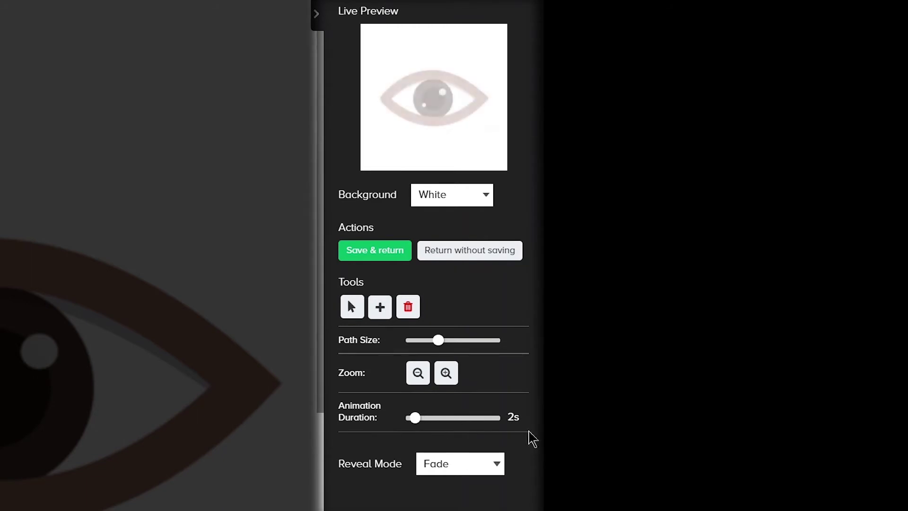
left_click(464, 469)
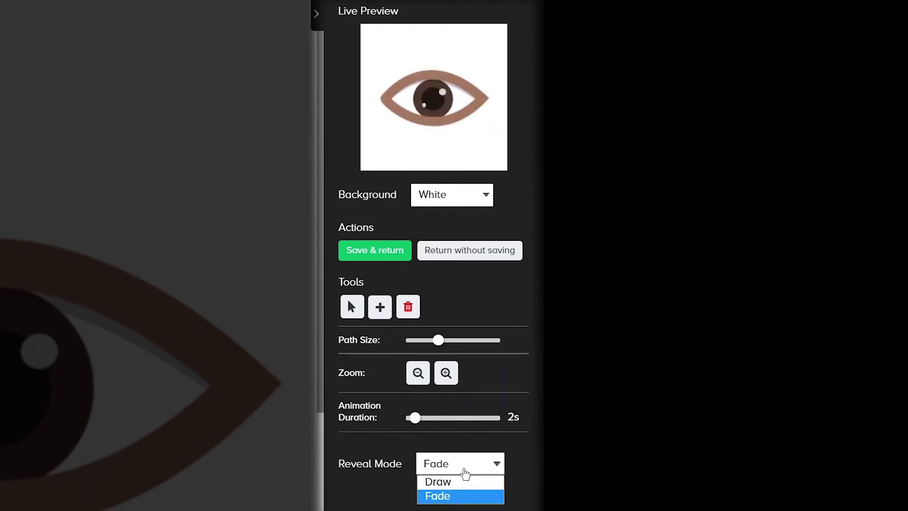
left_click(461, 482)
scroll(488, 415, "down", 2)
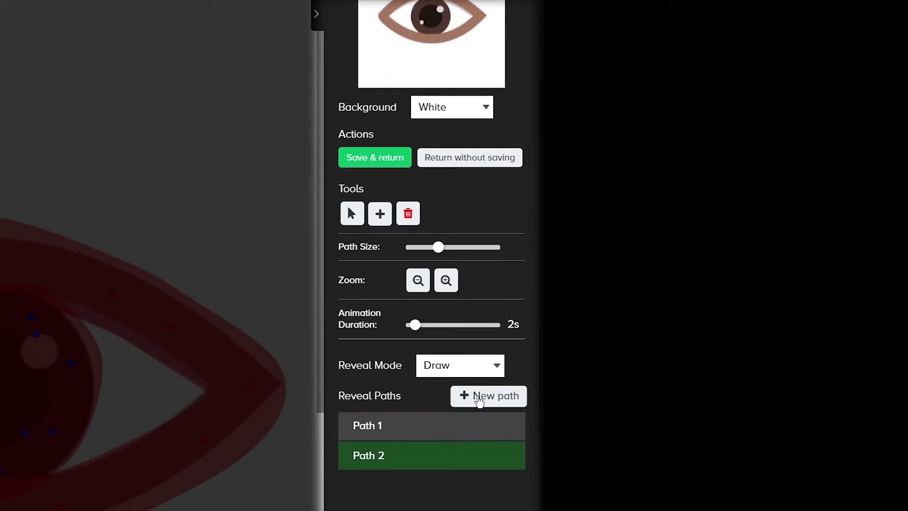
Delete the extra Path 3 and rename Path 1 to 'Outside of Eye'
left_click(478, 401)
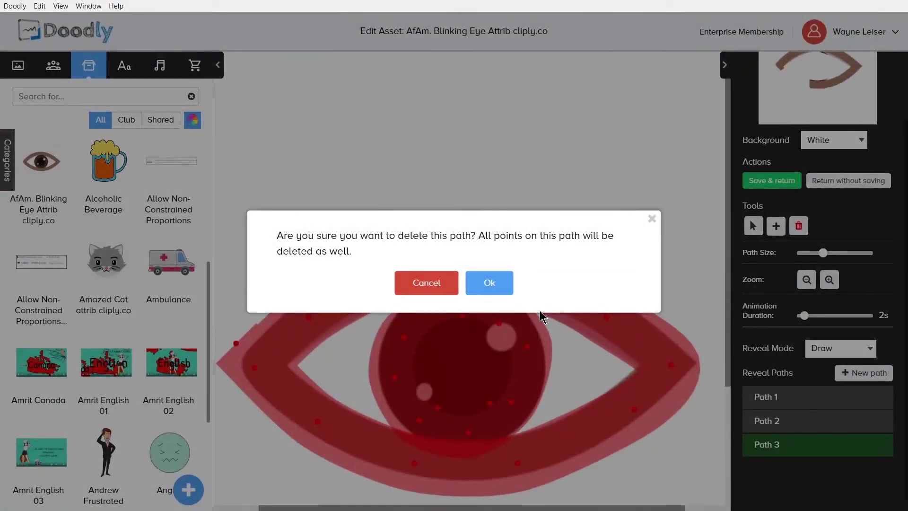
left_click(488, 290)
double_click(762, 397)
type("Outside of Eye")
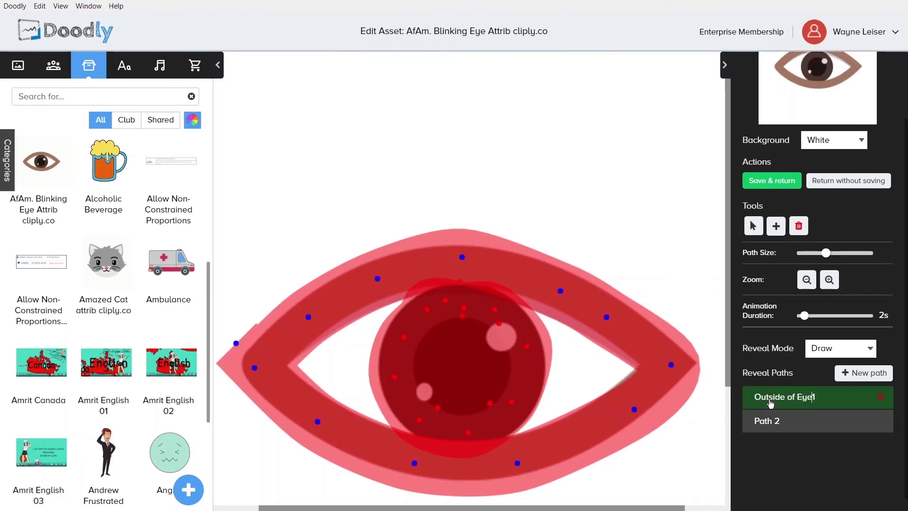
key("Delete")
Rename Path 2 to 'Eyeball'
left_click(773, 422)
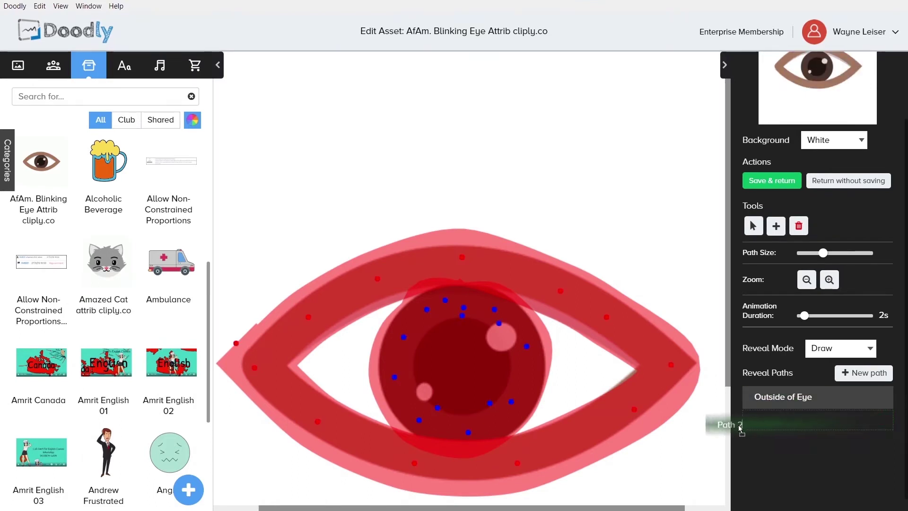
double_click(773, 425)
key("BackSpace")
key("Delete")
type("Eyeball")
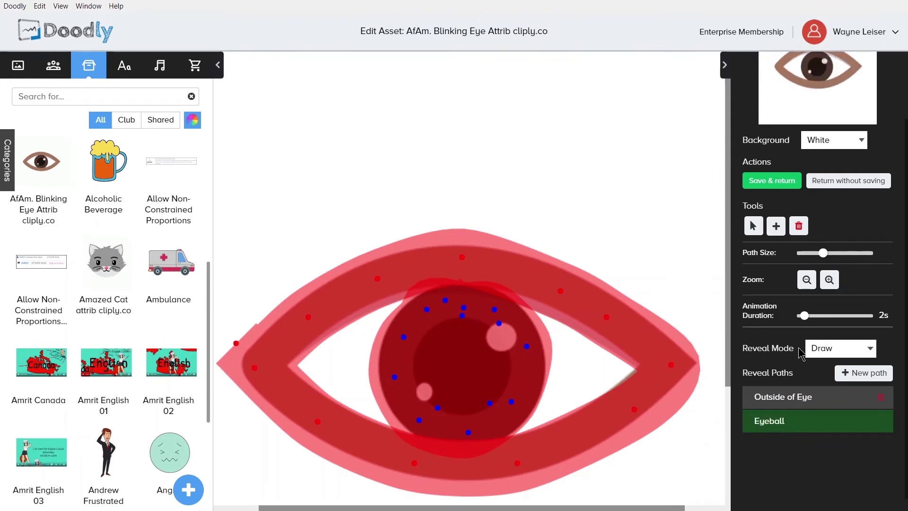
Save & return the edited eye to the scene, then open its gear-icon Asset Settings
left_click(768, 183)
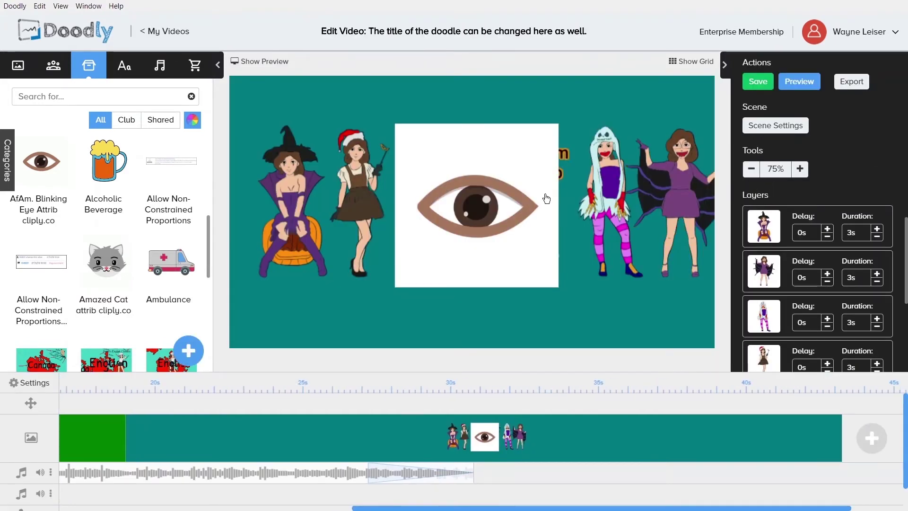
mouse_move(497, 198)
left_click(487, 113)
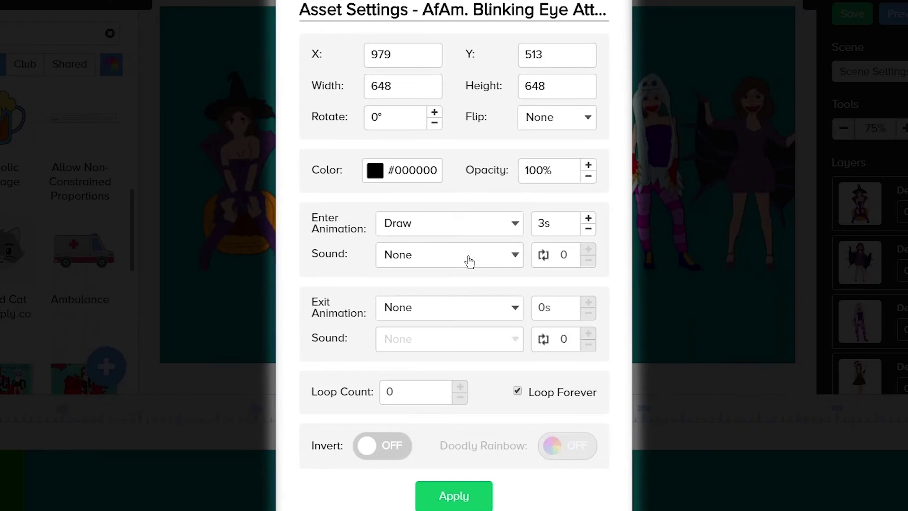
left_click(470, 261)
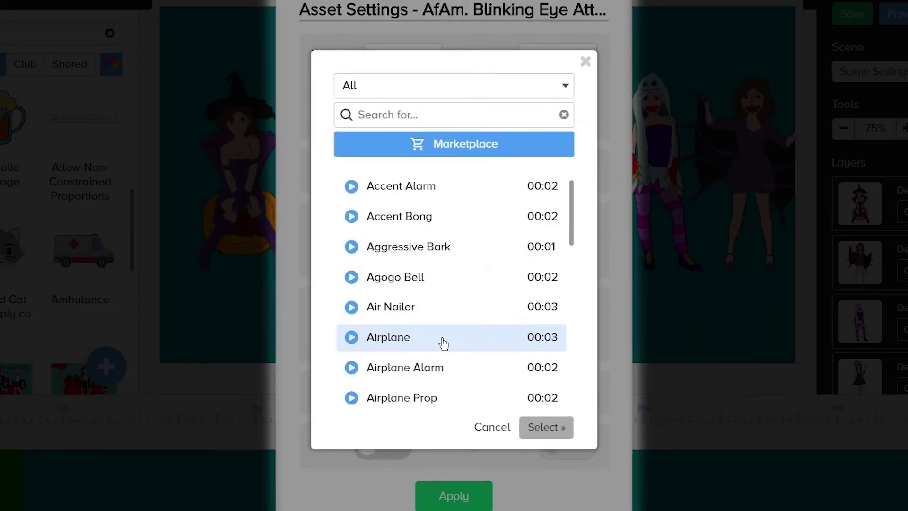
left_click(491, 427)
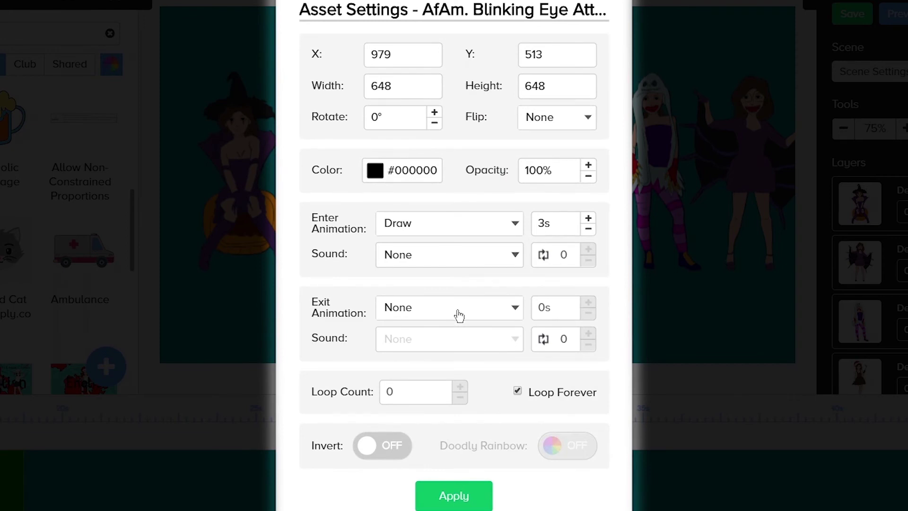
left_click(460, 314)
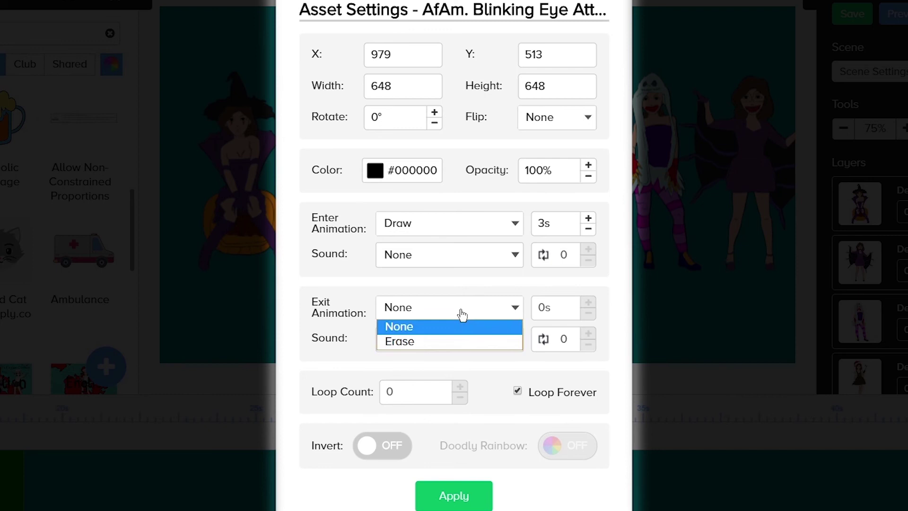
left_click(462, 314)
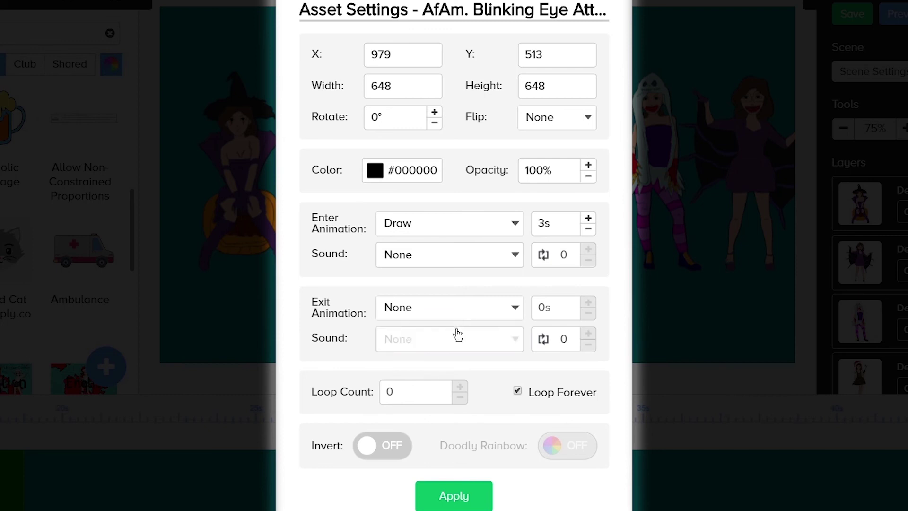